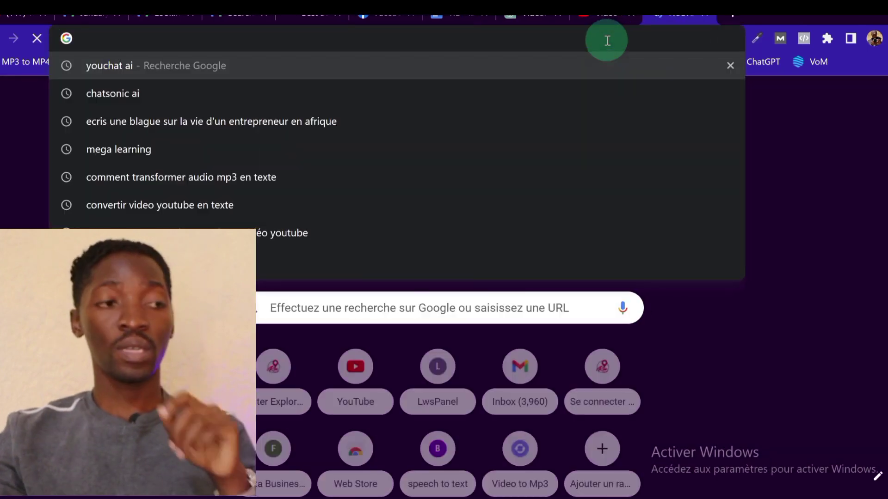
- Open voixoffmaster.com/voix-virtuelle-en-ligne-gratuit/ and dismiss the cookie notice
type("voix")
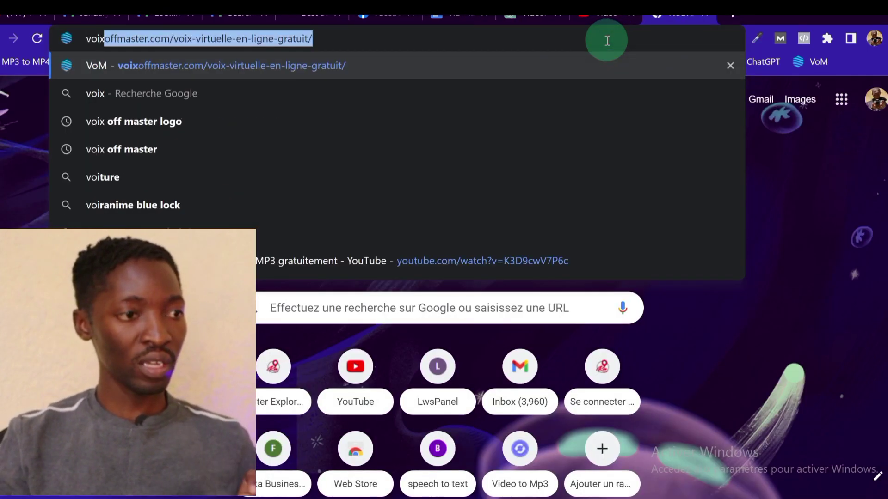
type("off")
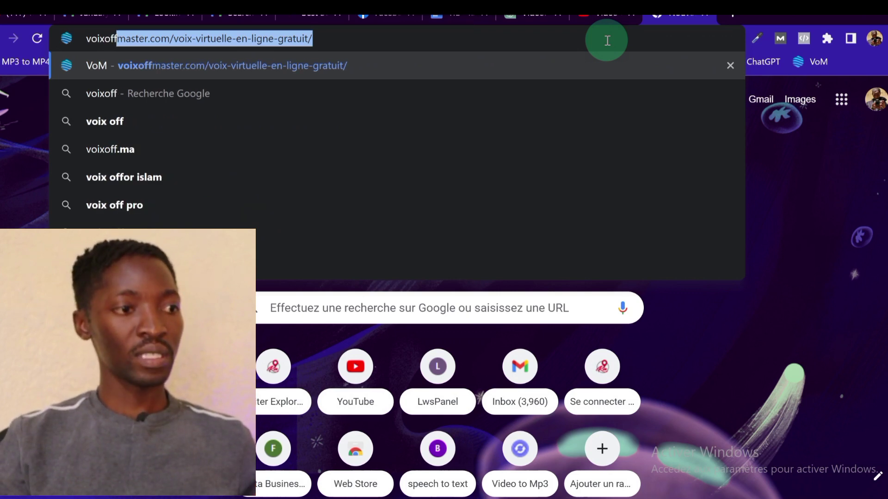
key("Return")
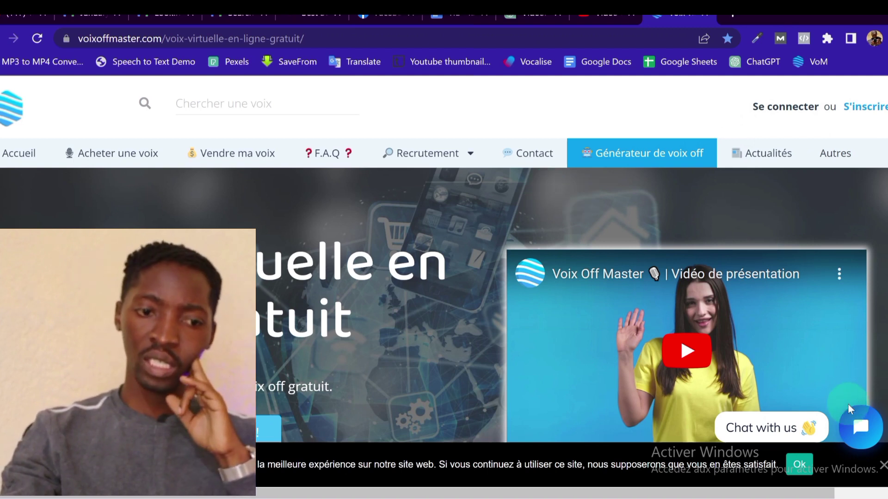
left_click(883, 466)
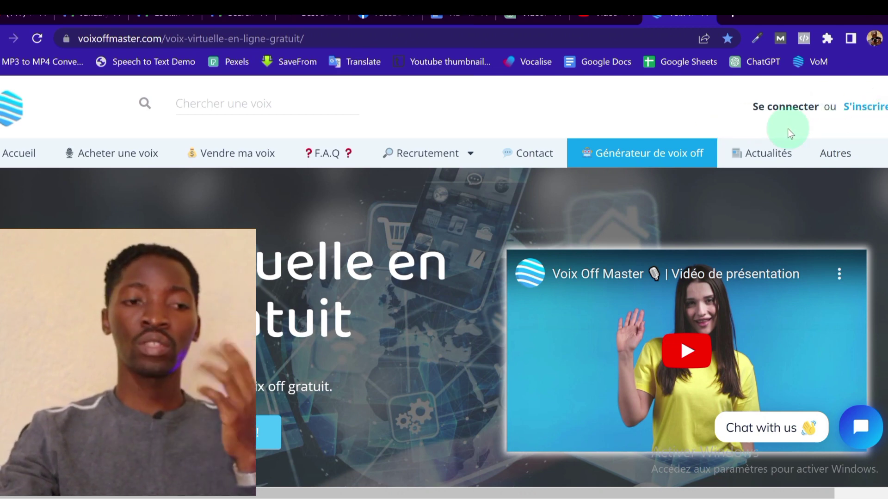
- Sign in to the Voix Off Master account by entering the account password
left_click(785, 105)
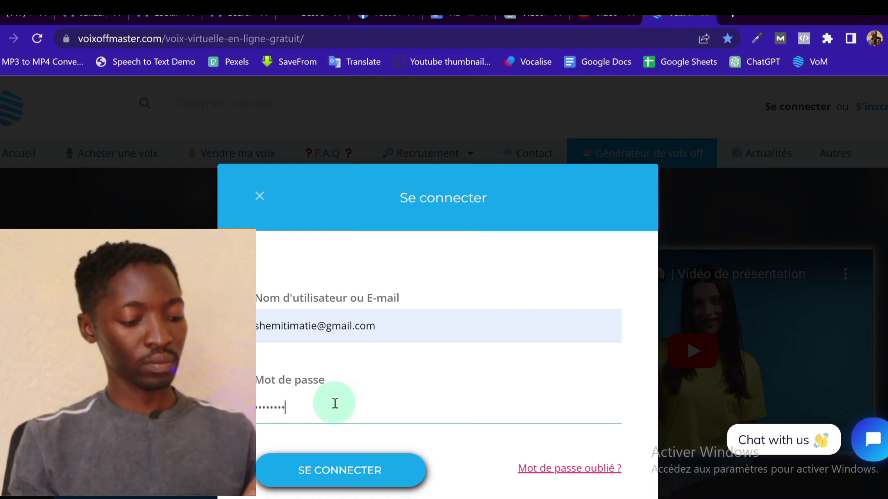
type("*****")
left_click(339, 474)
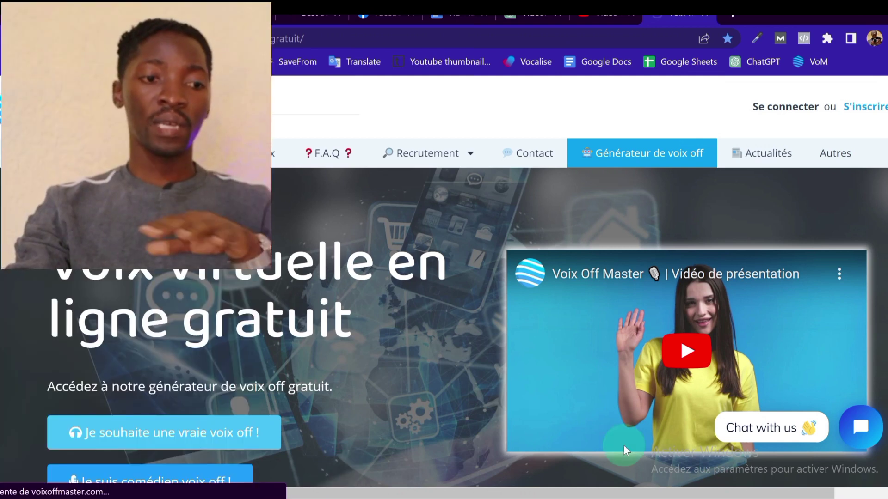
- Paste the French narration about investing money wisely to become rich into the voice generator's text box
scroll(440, 387, "down", 15)
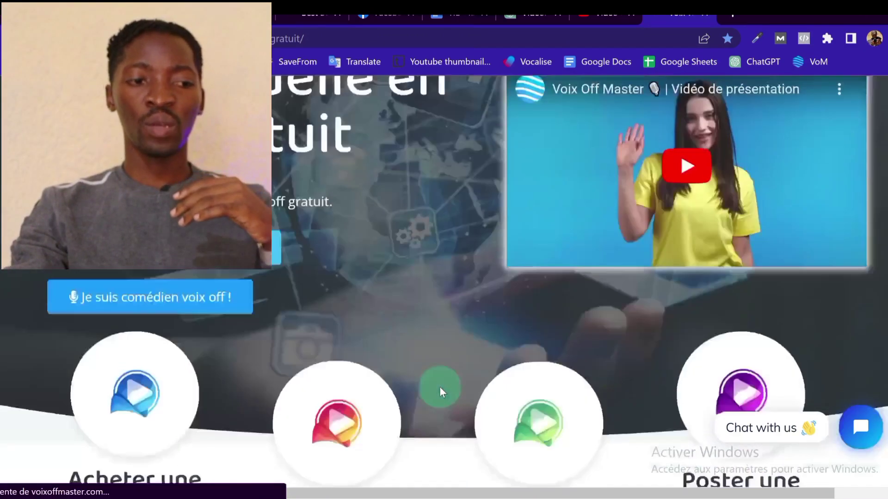
scroll(439, 387, "up", 5)
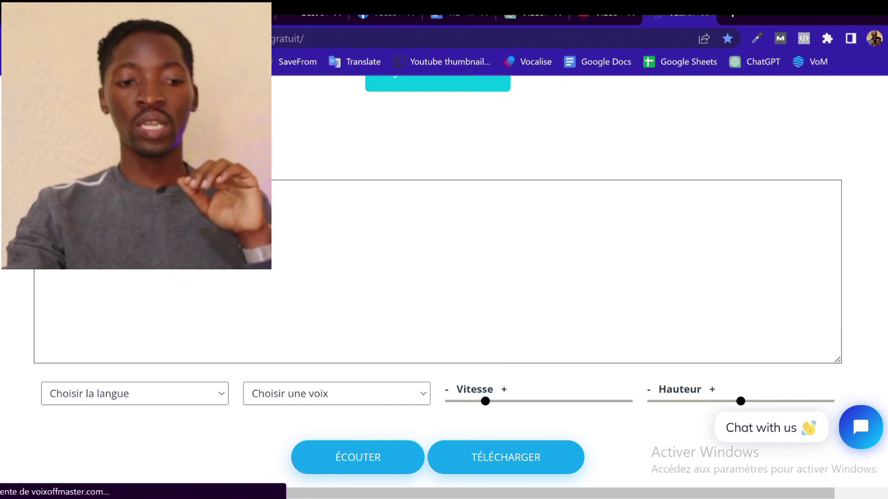
key("ctrl+v")
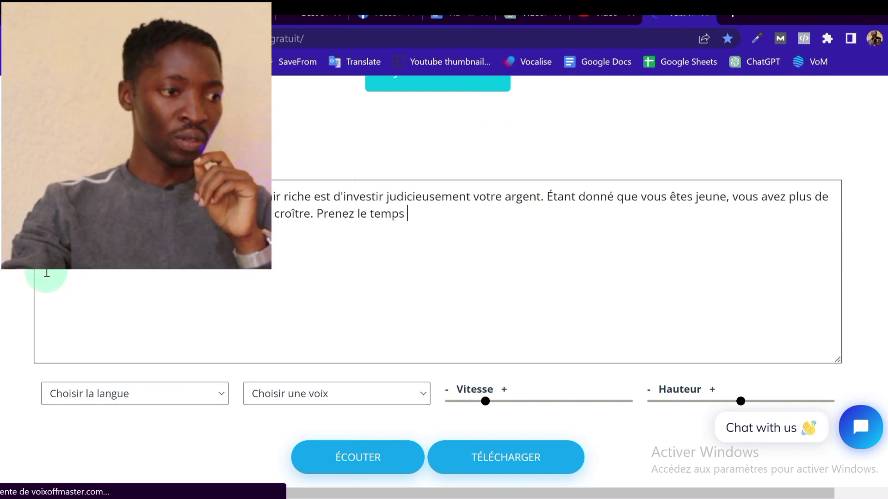
- Set the voice-over language to Français - FR and the voice to Masculine
left_click(139, 396)
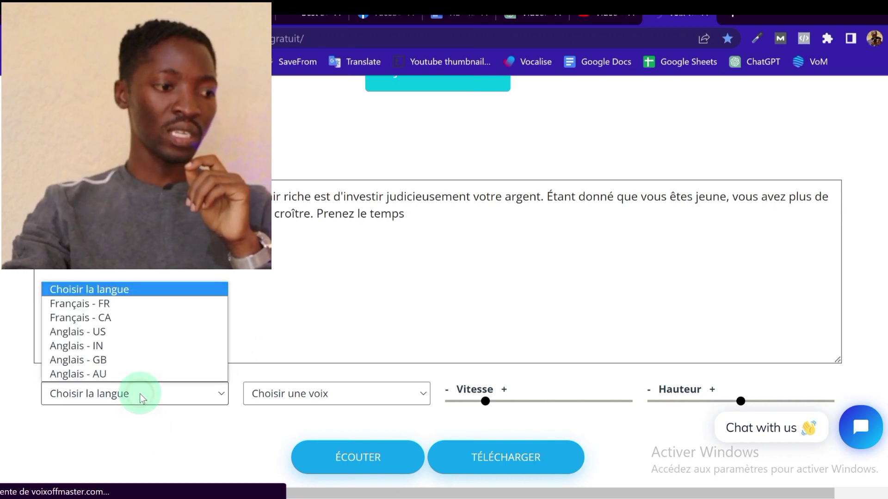
left_click(102, 305)
left_click(389, 398)
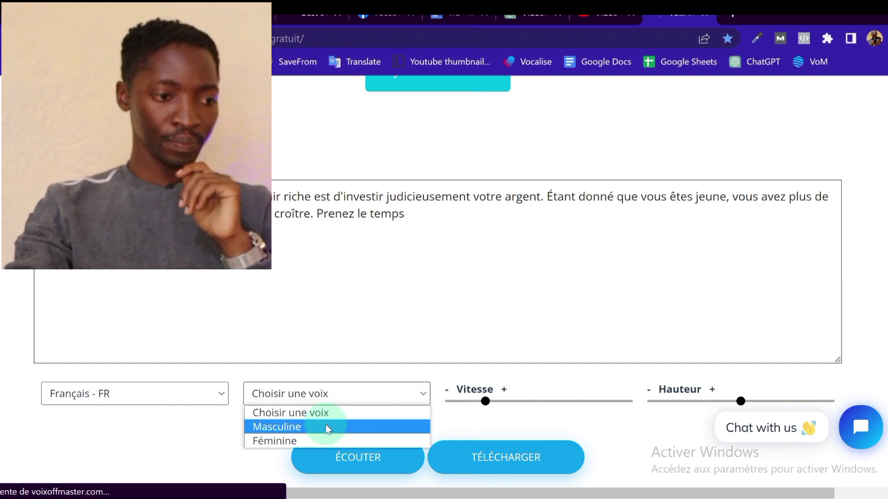
left_click(280, 440)
key("Up")
scroll(430, 412, "down", 1)
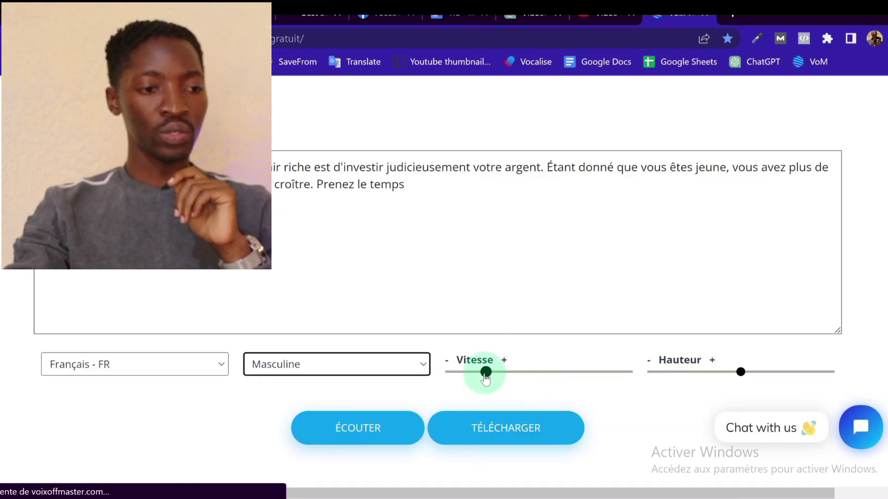
- Raise the voice speed (Vitesse) slightly and lower the pitch (Hauteur) to just below the middle
left_click_drag(485, 378, 498, 383)
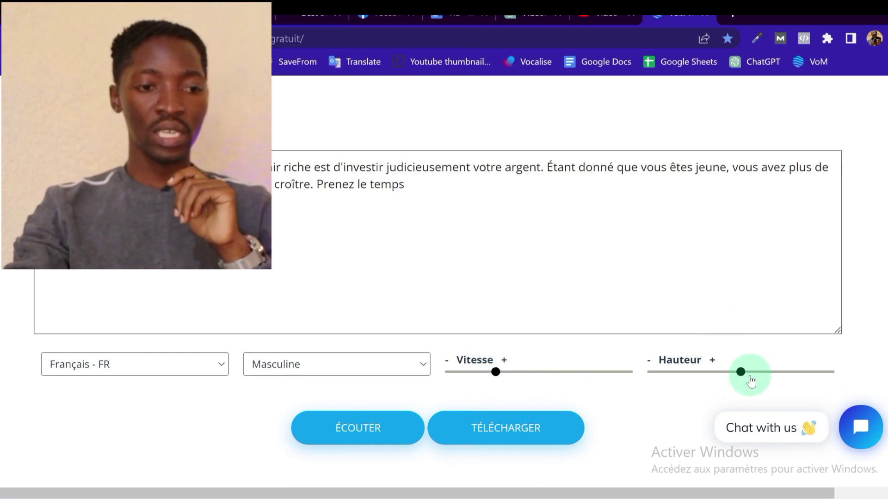
left_click_drag(740, 372, 733, 380)
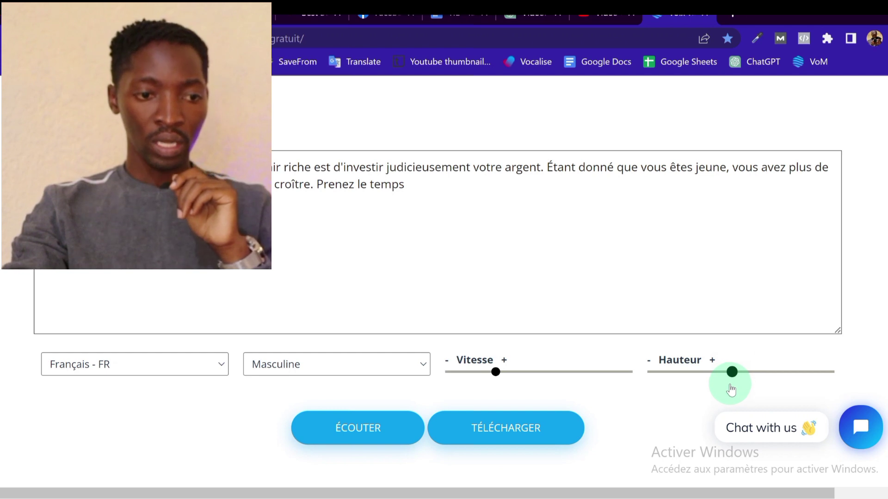
left_click_drag(730, 390, 727, 401)
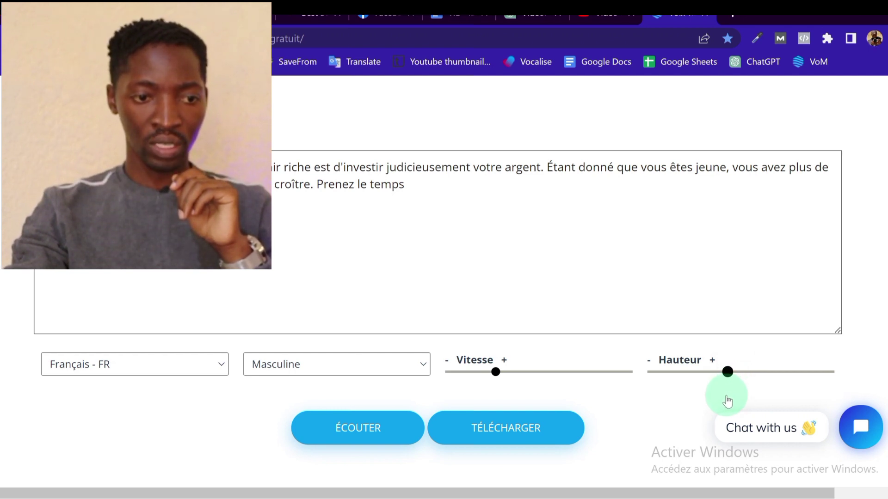
- Generate and listen to the voice-over of the pasted text, adjusting the speaker volume for playback
scroll(324, 301, "up", 2)
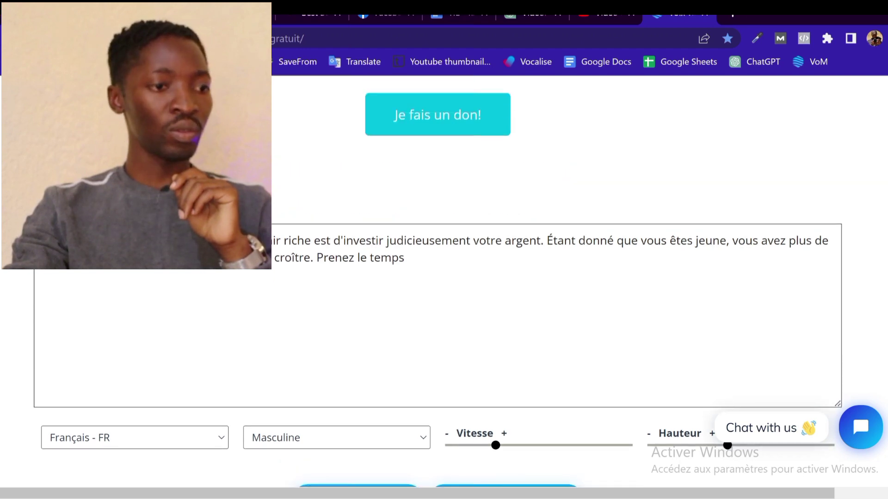
left_click(142, 313)
scroll(503, 267, "down", 3)
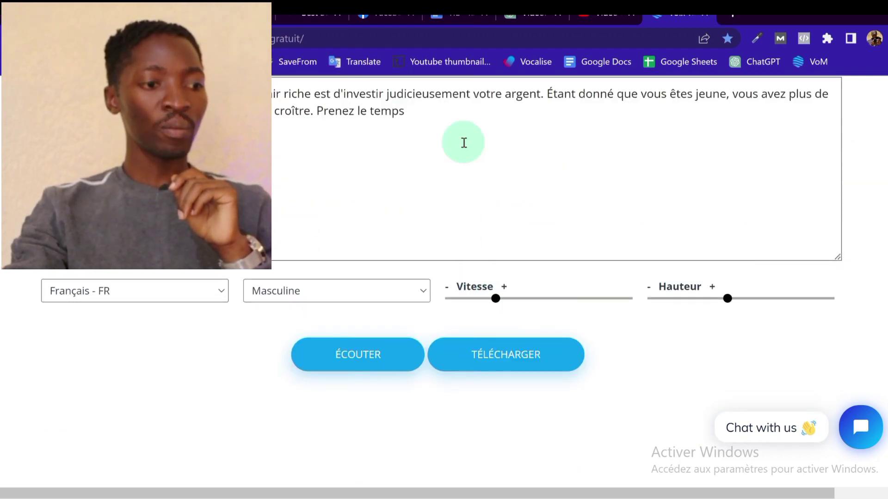
scroll(376, 271, "up", 2)
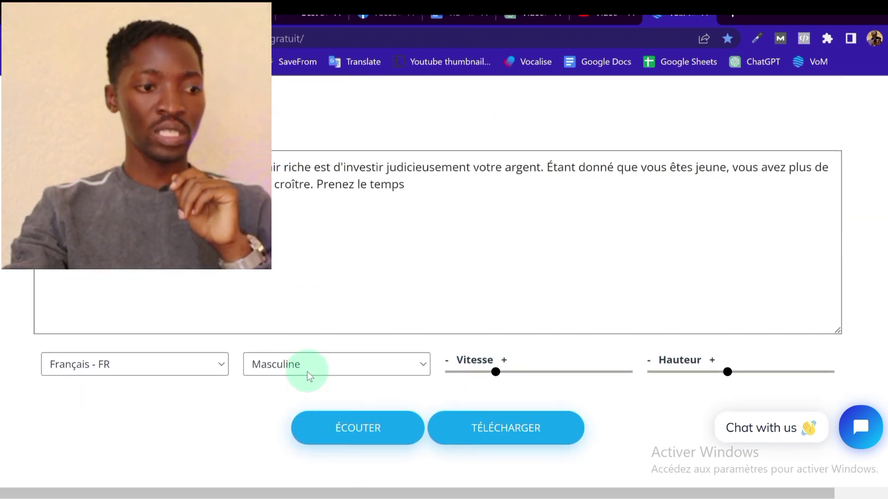
left_click(343, 421)
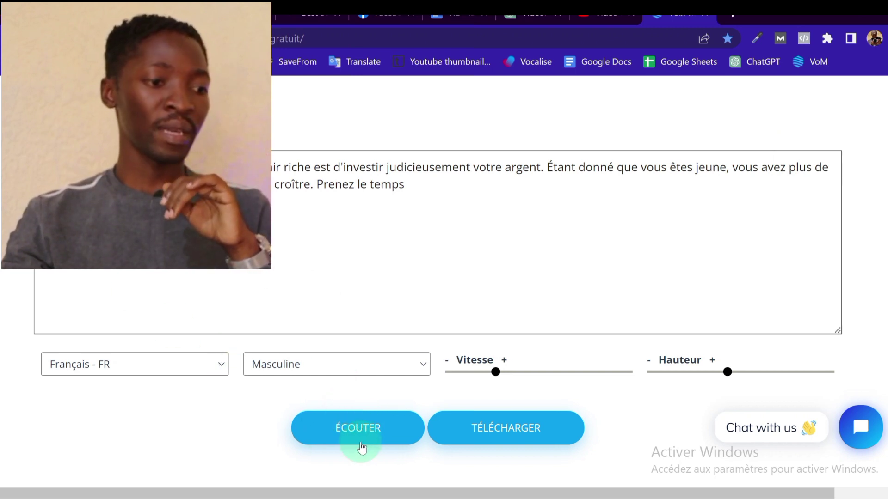
left_click(355, 429)
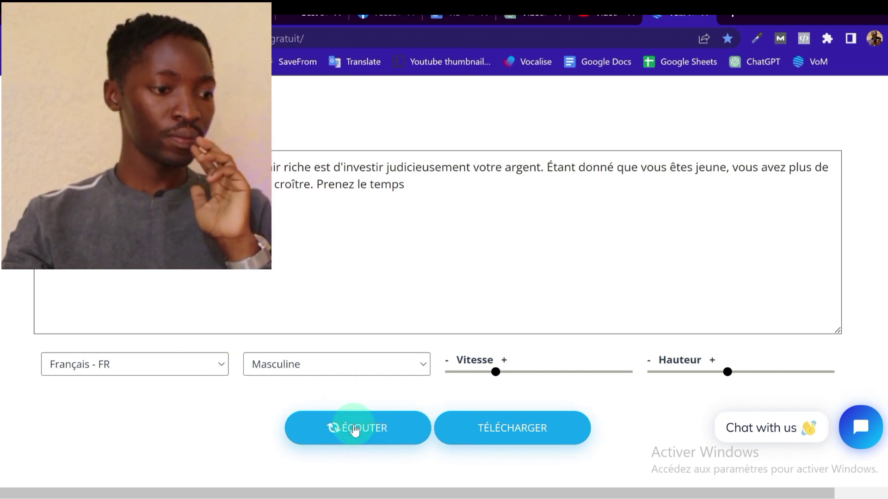
left_click(812, 477)
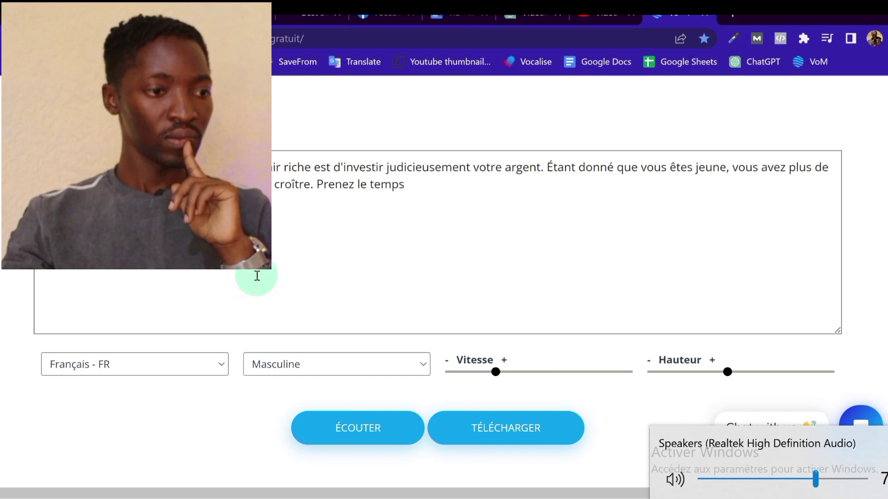
- Delete the unfinished sentence "Prenez le temps" from the end of the narration text
left_click(415, 190)
key("BackSpace")
key("BackSpace")
key("BackSpace")
key("BackSpace")
key("BackSpace")
key("BackSpace")
key("BackSpace")
key("BackSpace")
key("BackSpace")
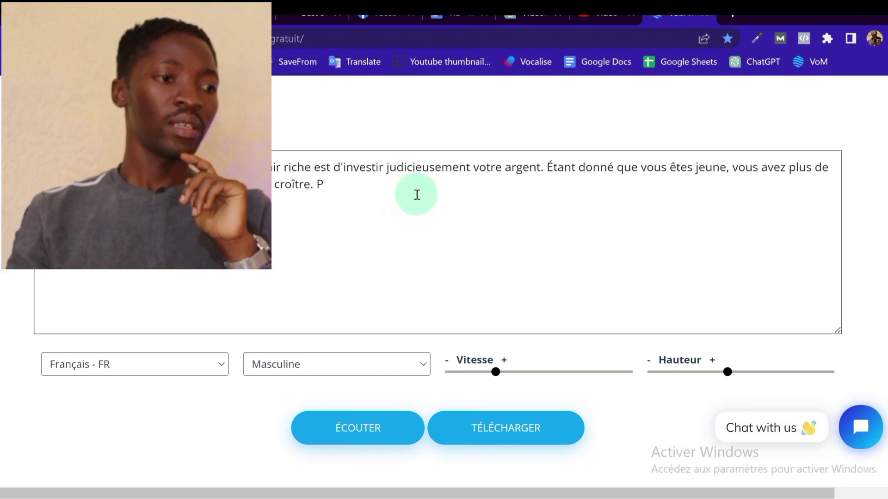
key("BackSpace")
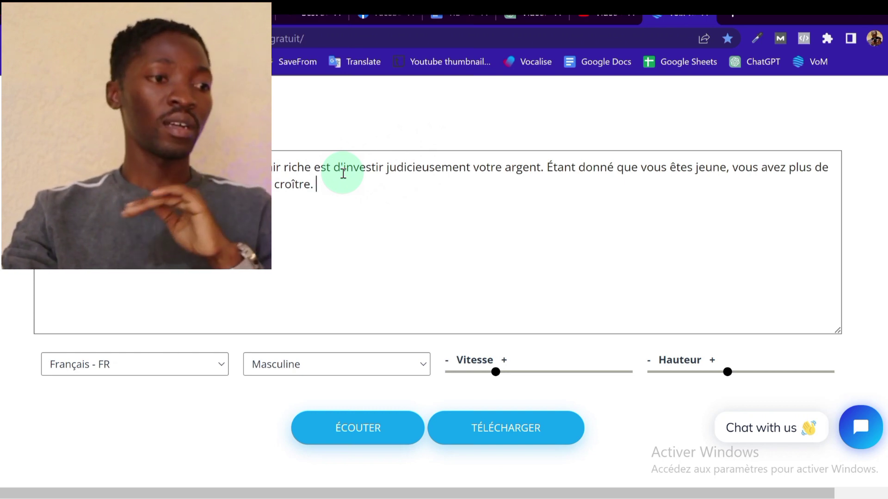
- Try the voice-over with the apostrophe removed from "d'investir", and restore the apostrophe
left_click(343, 170)
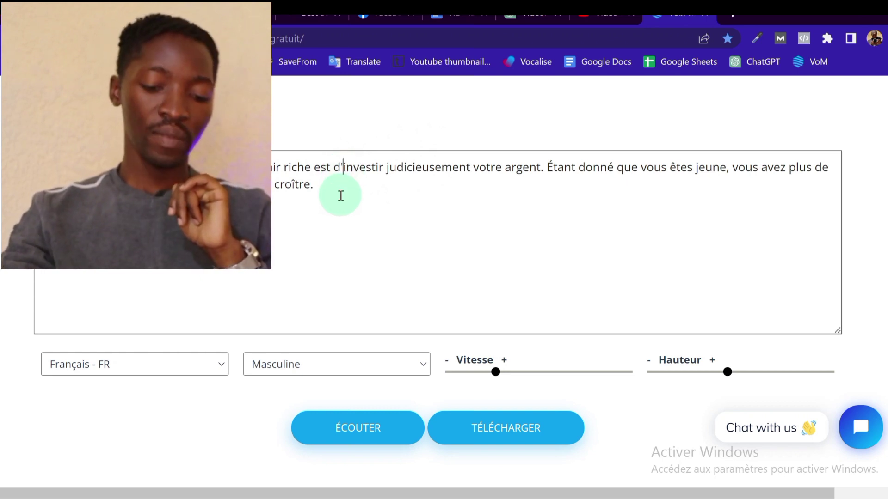
key("BackSpace")
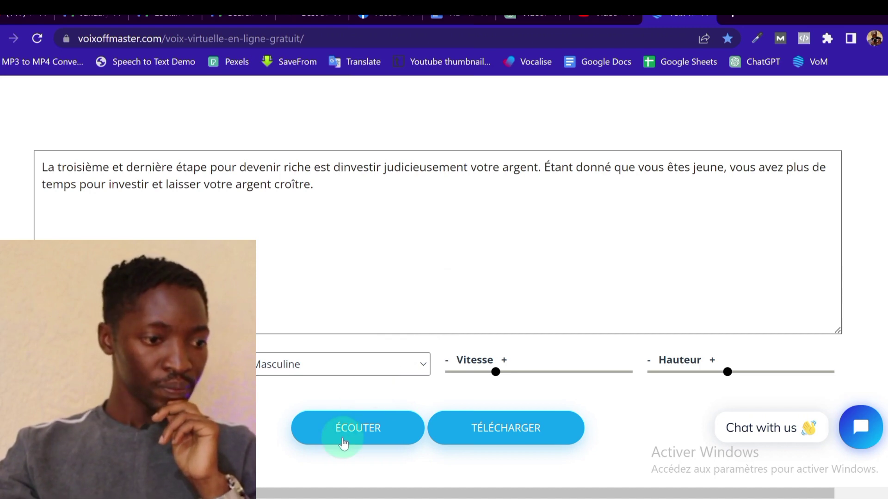
left_click(344, 442)
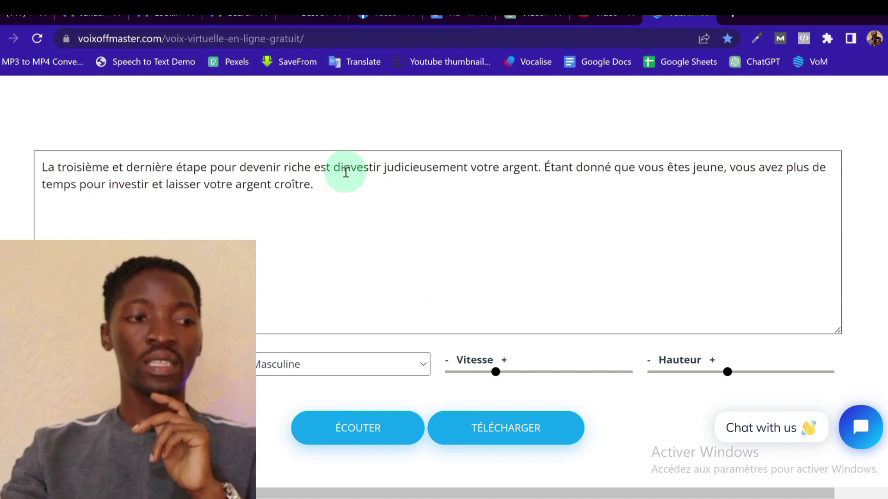
key("BackSpace")
type("'i")
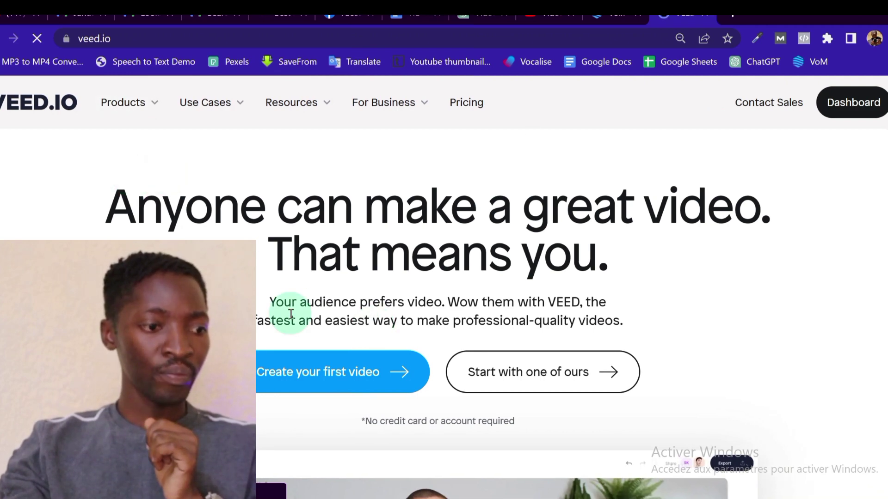
- Create a new VEED.IO video project with a blank canvas
scroll(293, 301, "down", 3)
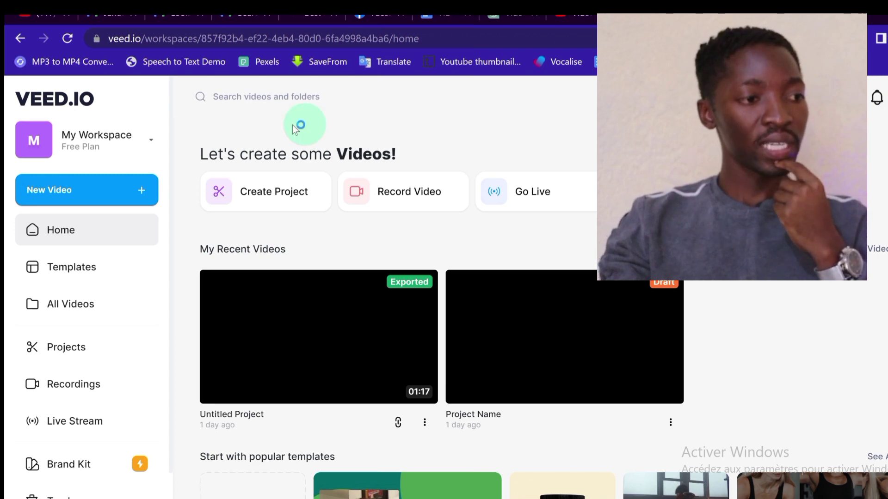
left_click(74, 190)
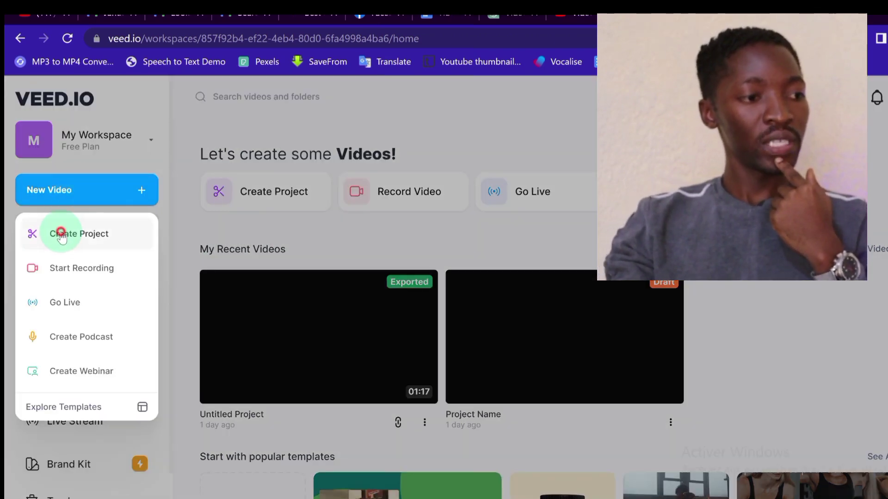
left_click(61, 235)
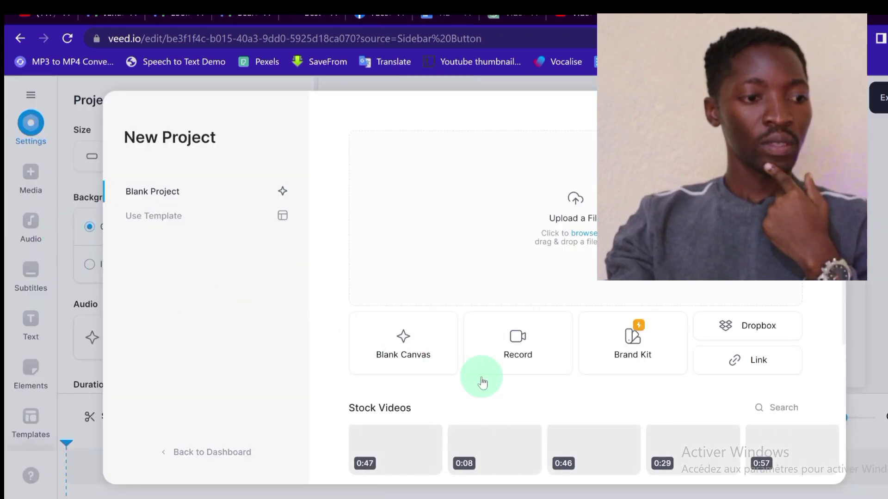
left_click(397, 350)
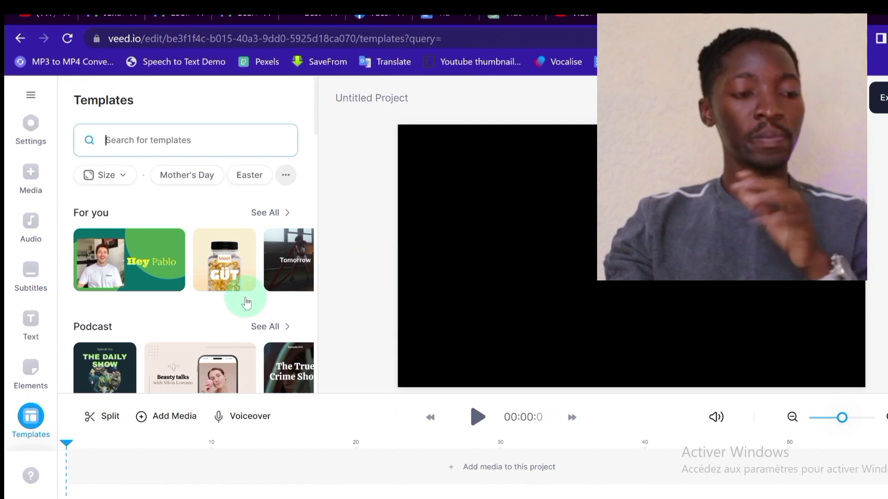
- Open the Text to Speech audio tool and set its language to French (FR)
left_click(30, 225)
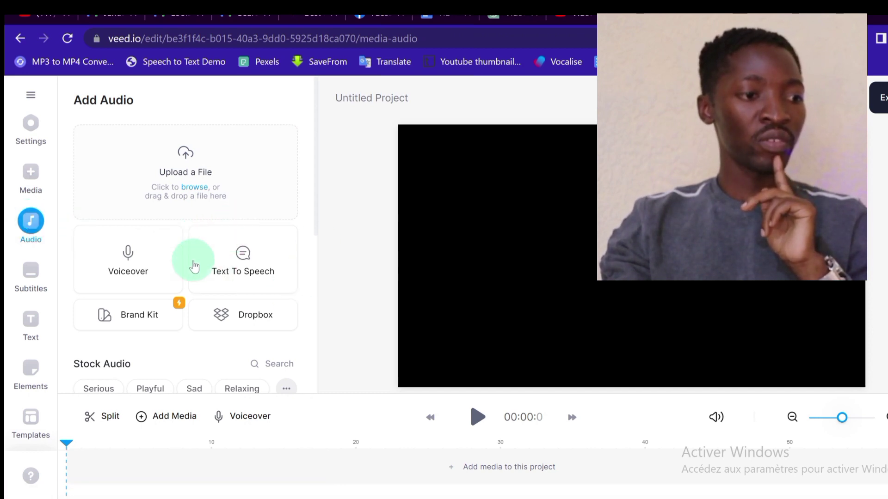
left_click(241, 264)
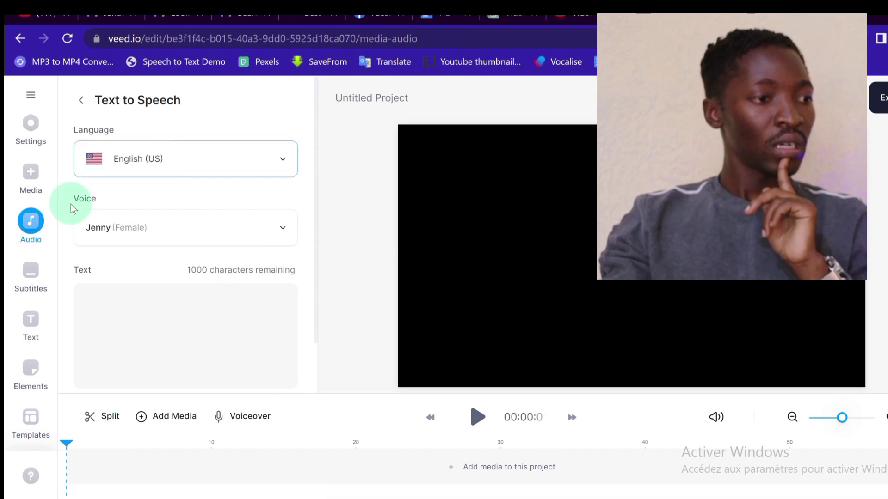
left_click(220, 161)
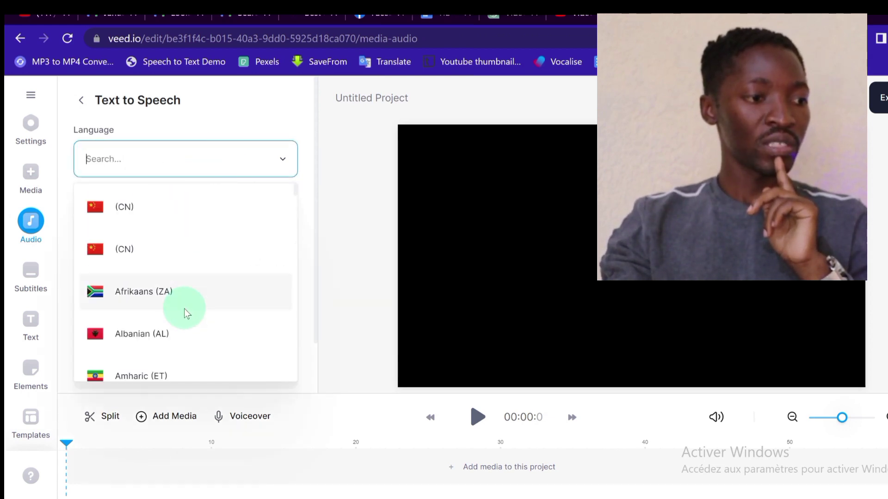
scroll(184, 309, "down", 5)
scroll(184, 309, "up", 2)
type("fr")
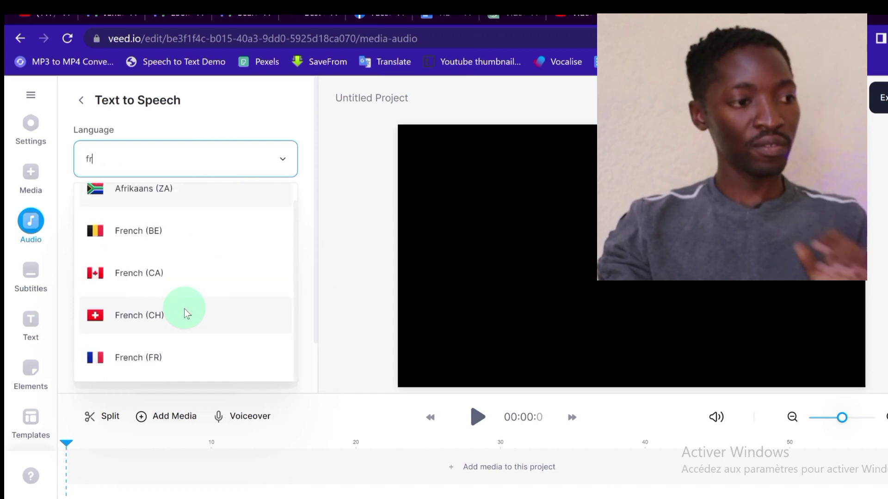
left_click(160, 354)
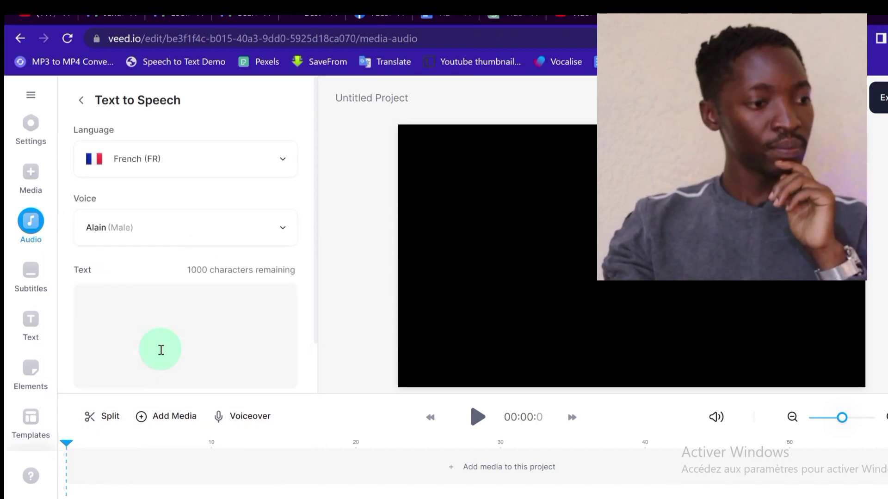
- Browse the available French voices and listen to the Alain and Claude samples
left_click(286, 232)
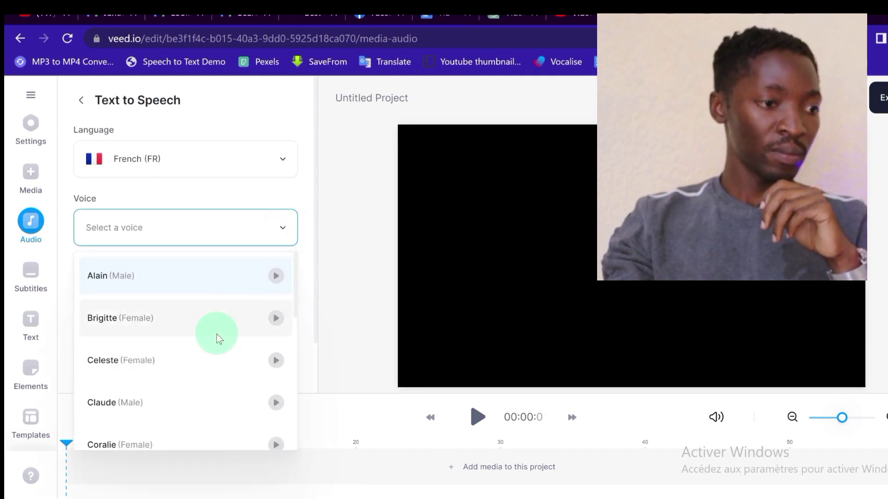
scroll(217, 334, "down", 5)
scroll(216, 333, "up", 5)
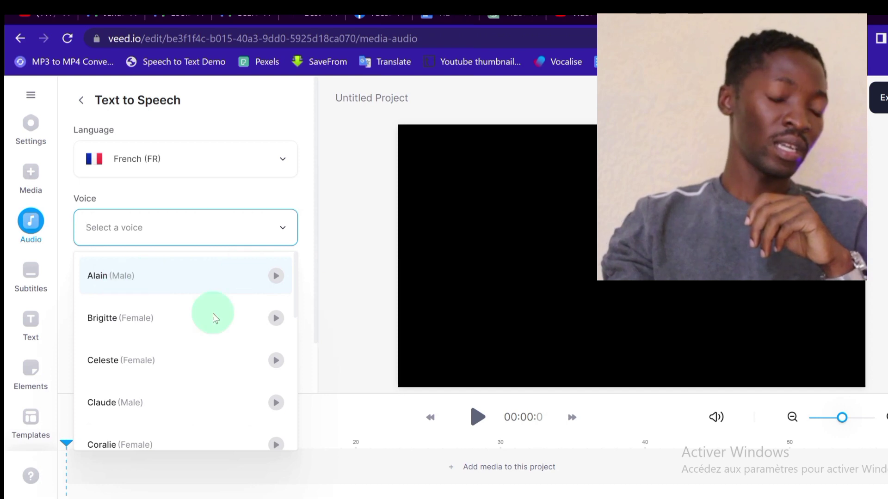
left_click(277, 276)
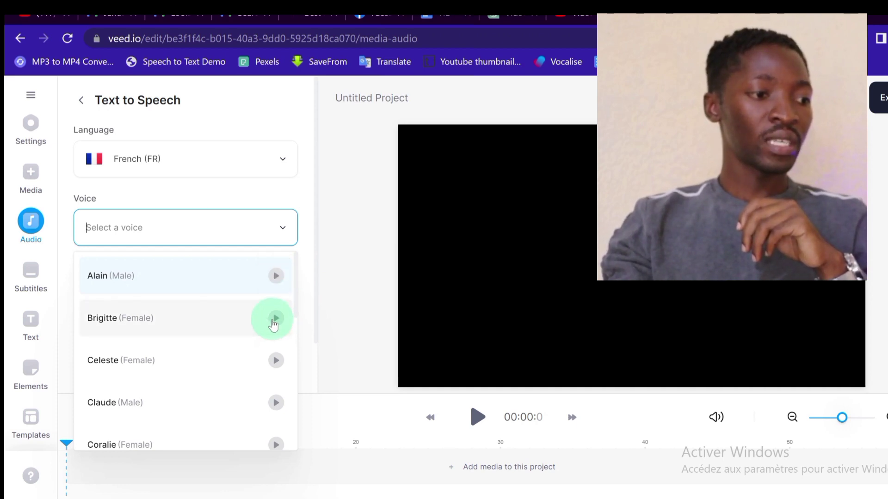
scroll(213, 382, "down", 10)
scroll(211, 379, "up", 10)
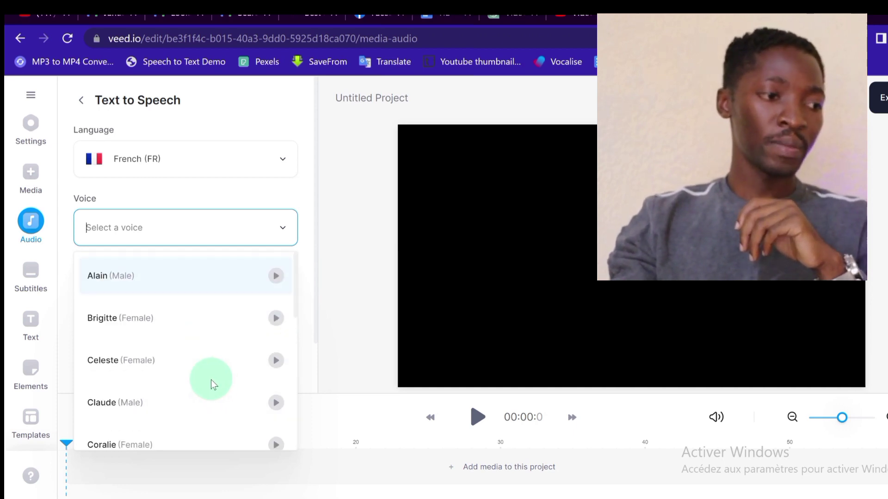
scroll(195, 368, "down", 10)
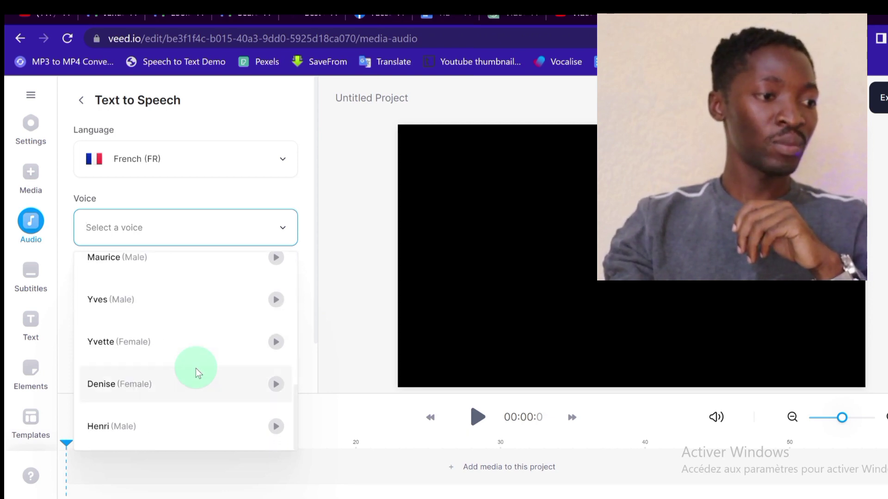
scroll(196, 368, "up", 3)
scroll(160, 326, "up", 2)
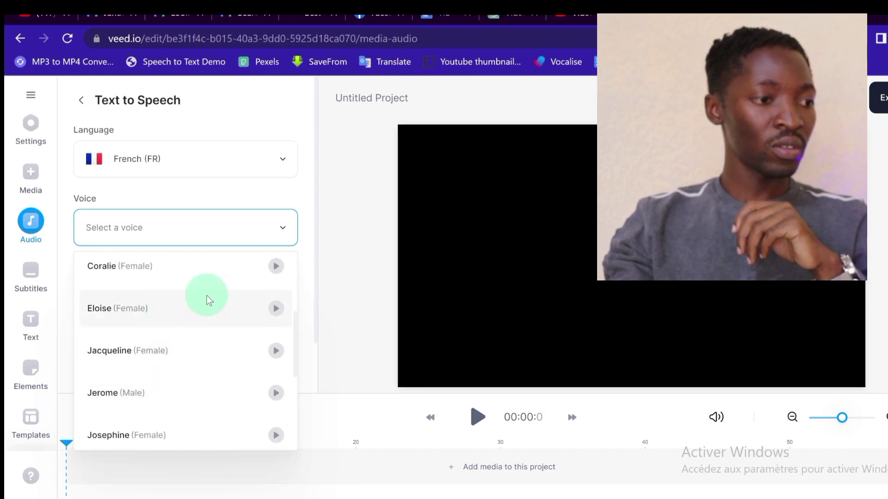
scroll(211, 299, "up", 2)
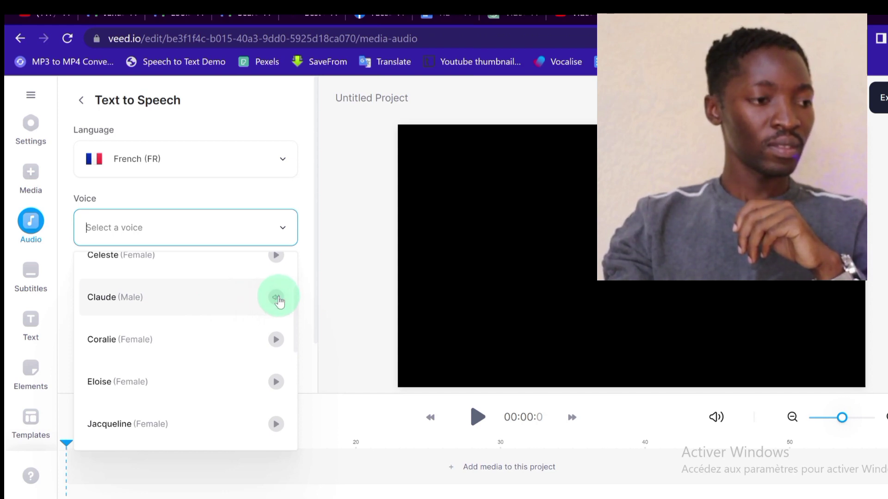
- Listen to the Josephine (Female) sample and select it as the narration voice
scroll(217, 331, "down", 2)
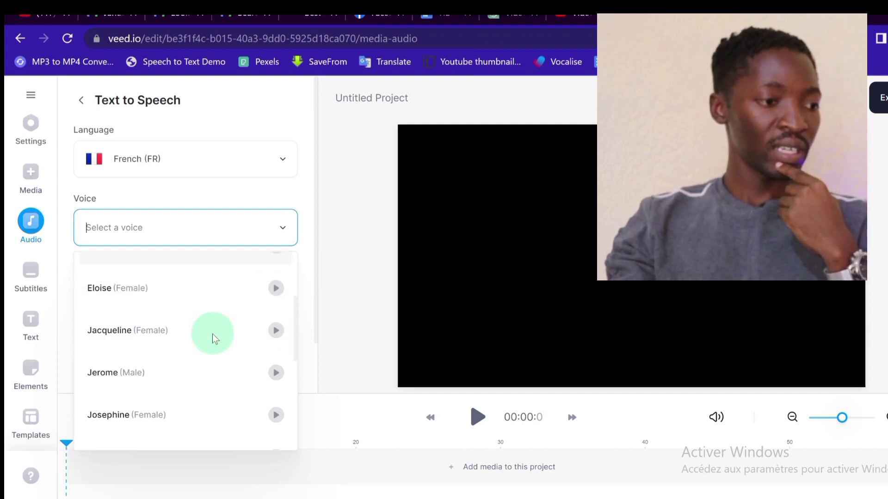
scroll(212, 334, "down", 4)
scroll(213, 334, "up", 2)
scroll(213, 334, "down", 2)
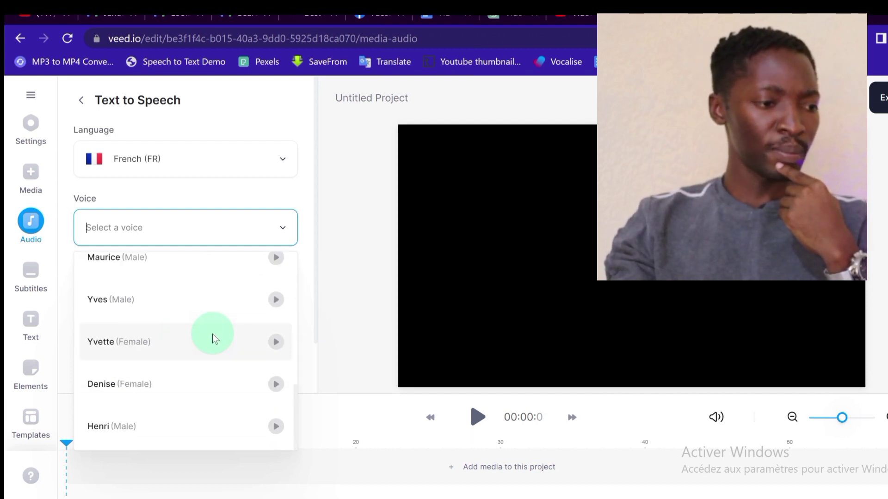
scroll(212, 334, "up", 2)
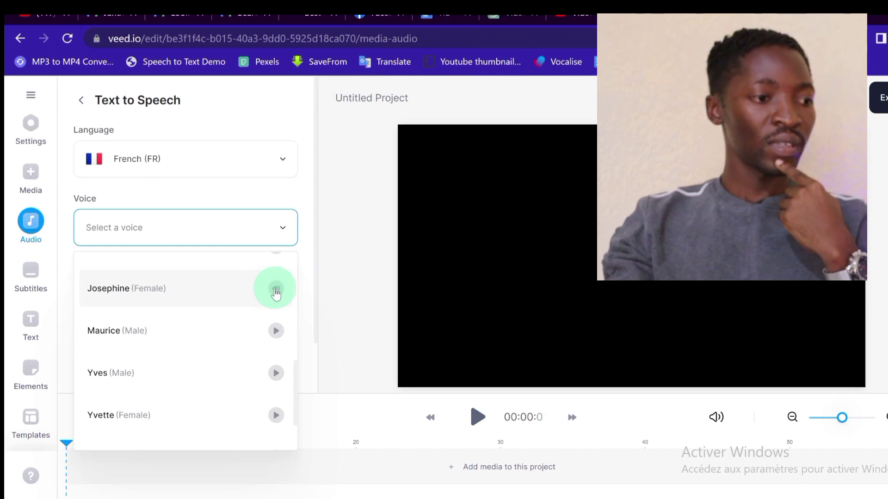
left_click(168, 290)
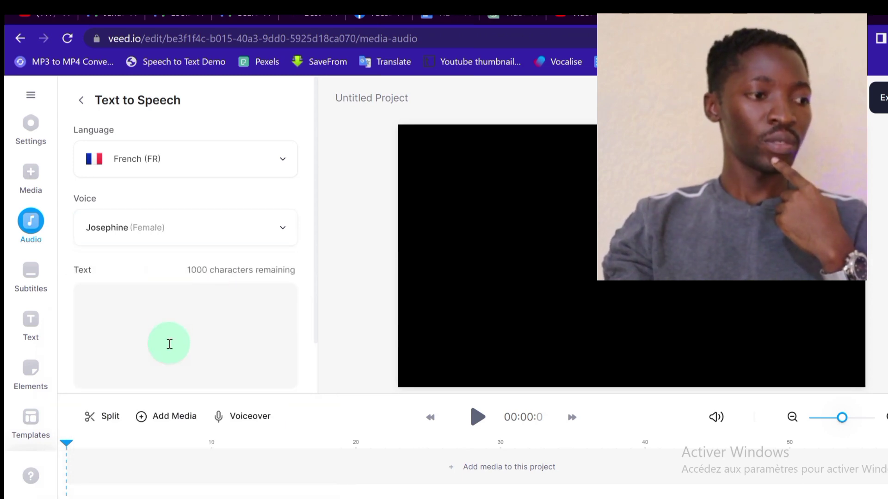
- Paste the copied narration starting "La troisième et dernière étape pour devenir riche" as the speech text
left_click(139, 331)
right_click(120, 307)
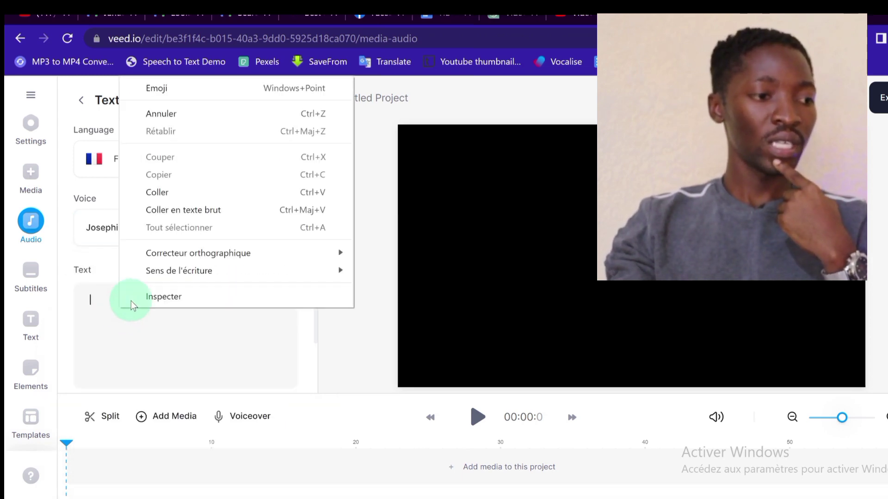
left_click(157, 193)
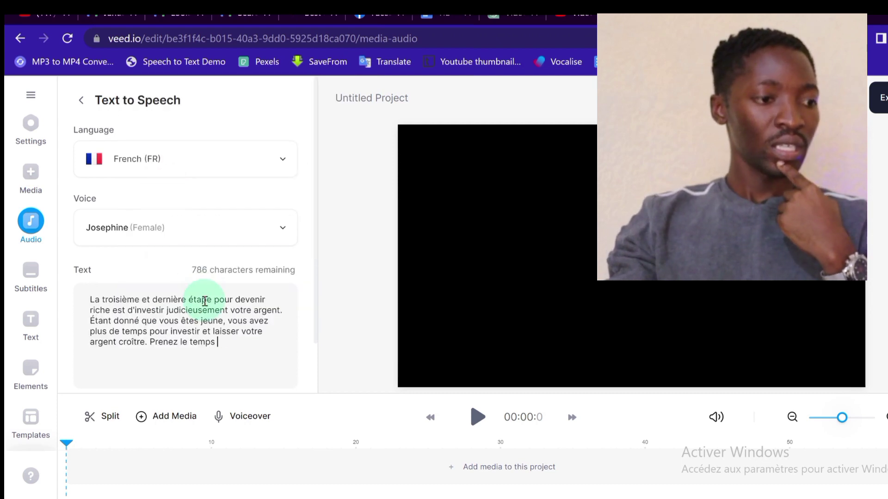
- Delete the unfinished "Prenez le temps" and the full stop before it, so the text ends at "argent croître"
key("BackSpace")
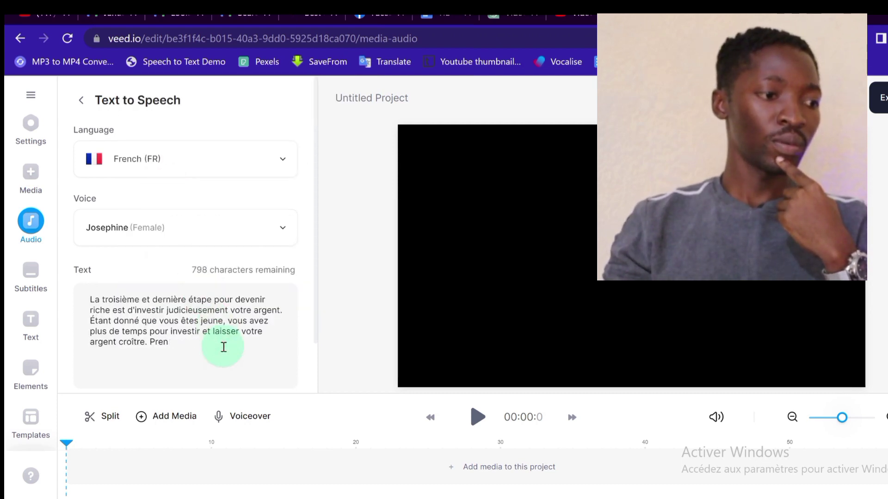
key("BackSpace")
key("BackSpace")
key("BackSpace")
key("BackSpace")
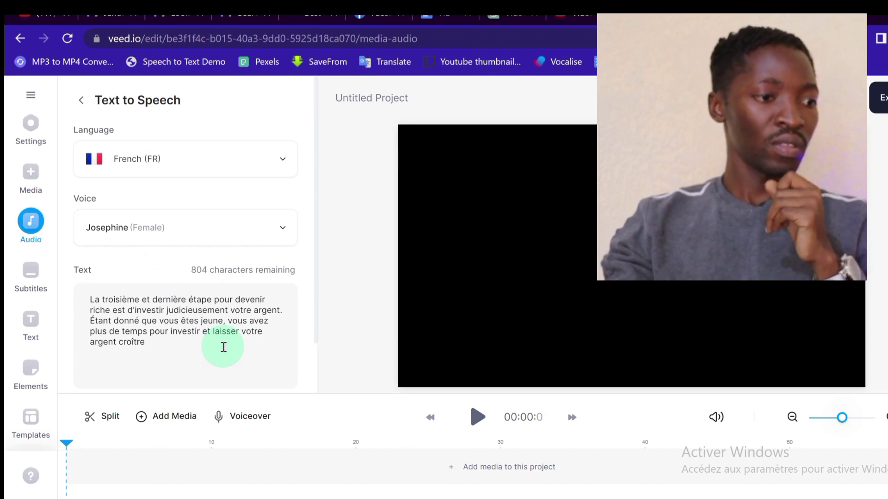
- Preview the Josephine voice-over and add it to the project
scroll(190, 277, "down", 2)
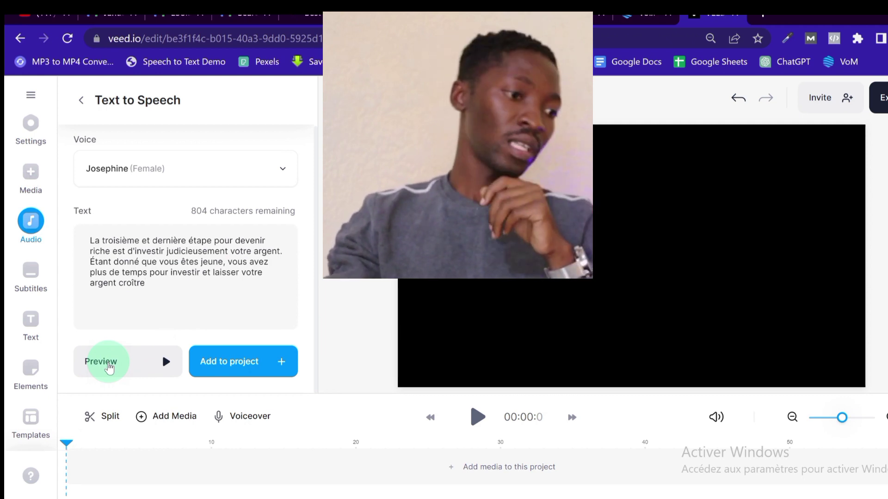
left_click(109, 362)
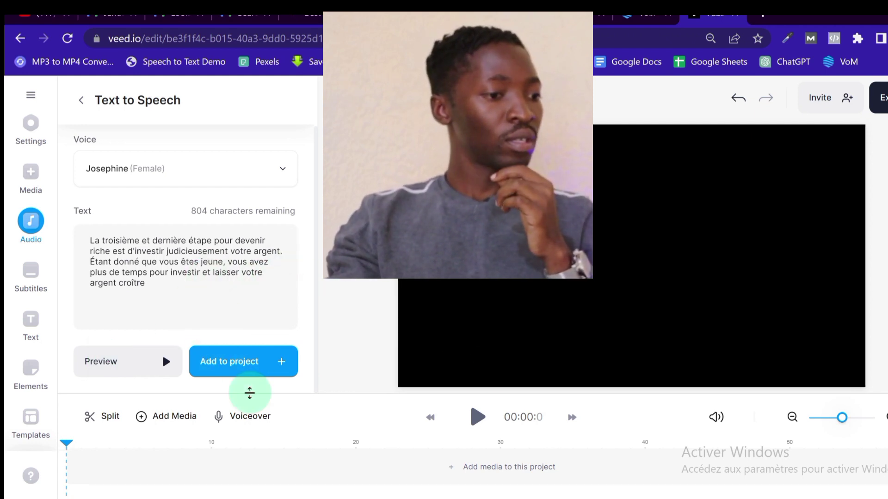
left_click(235, 362)
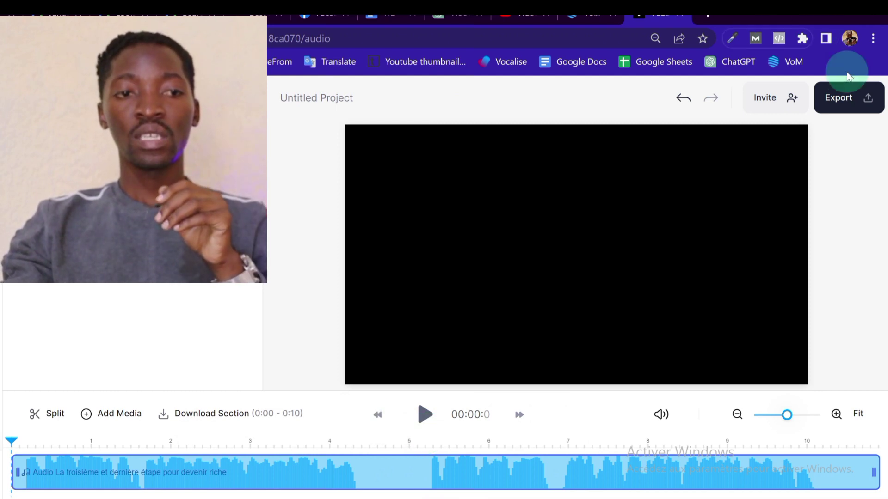
- Export the project in Standard quality and download the result as an MP3
left_click(842, 101)
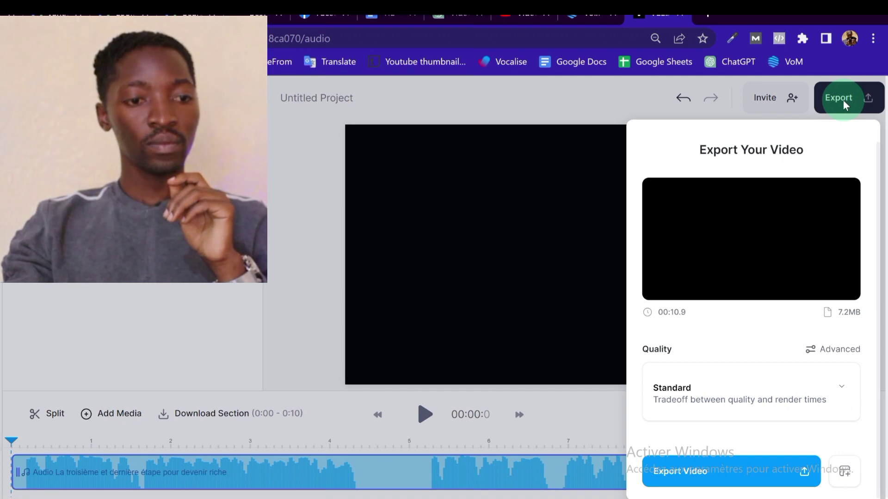
left_click(687, 470)
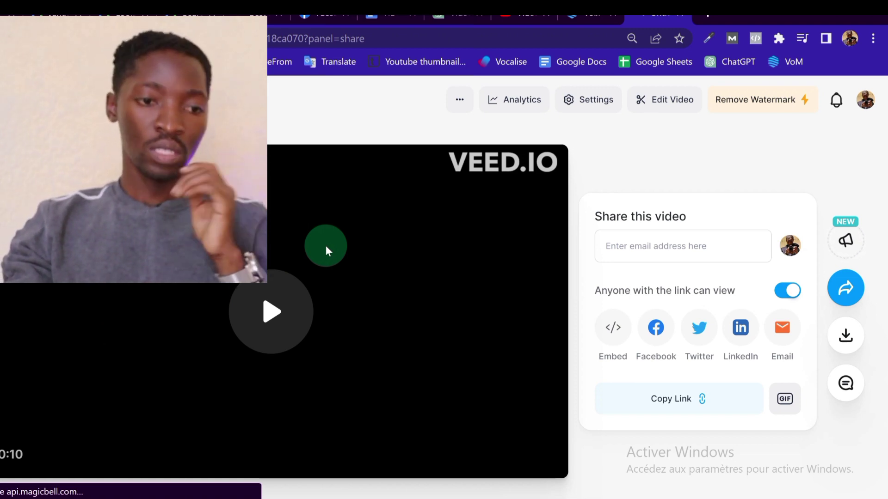
left_click(847, 340)
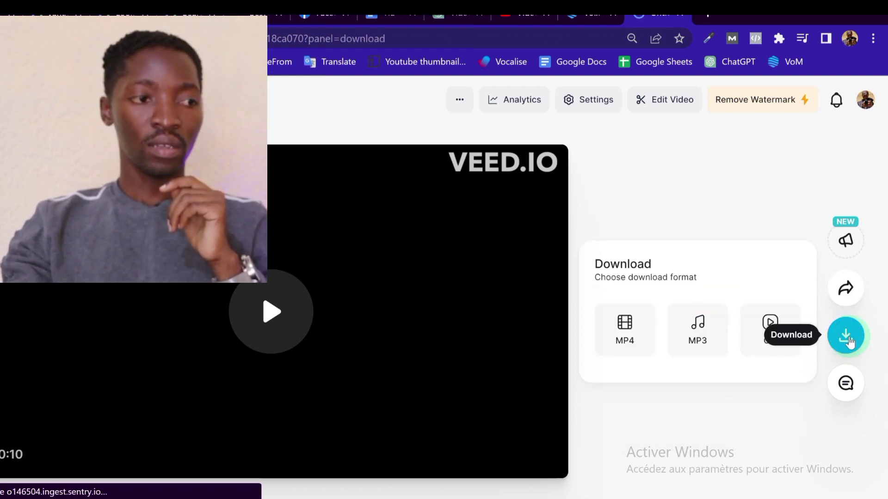
left_click(699, 327)
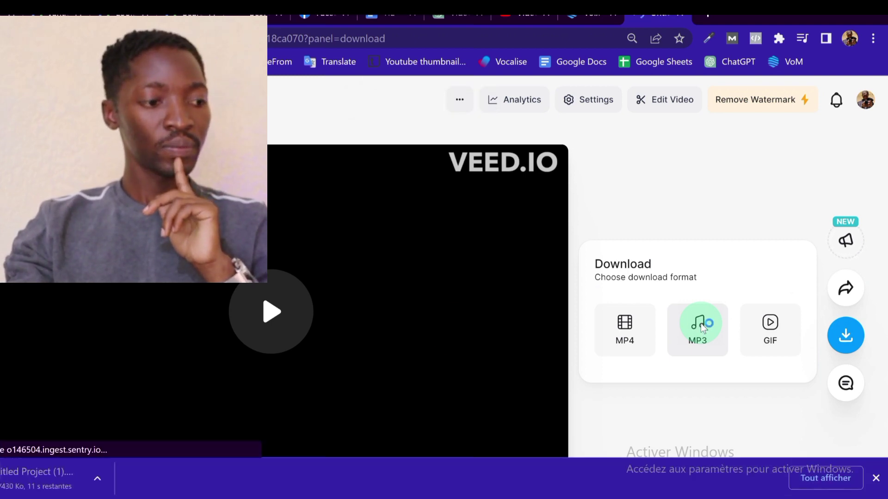
- Have the MP3 download open in the media player as soon as it finishes
left_click(104, 479)
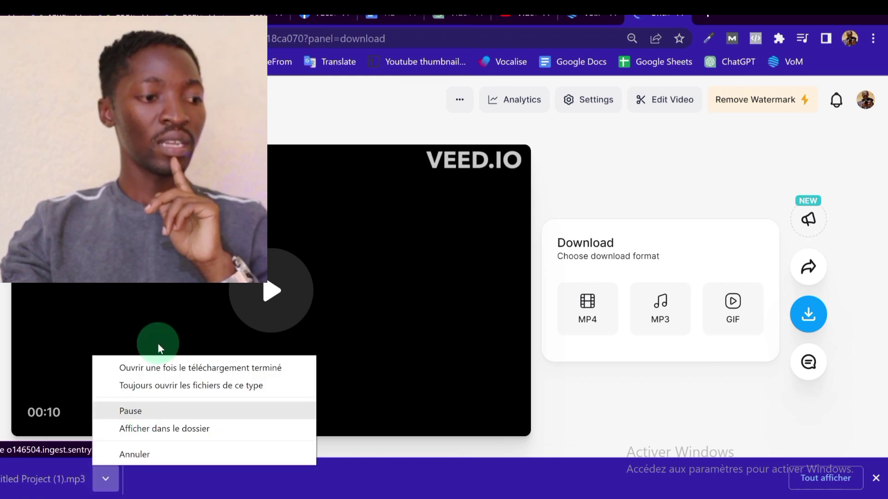
left_click(146, 369)
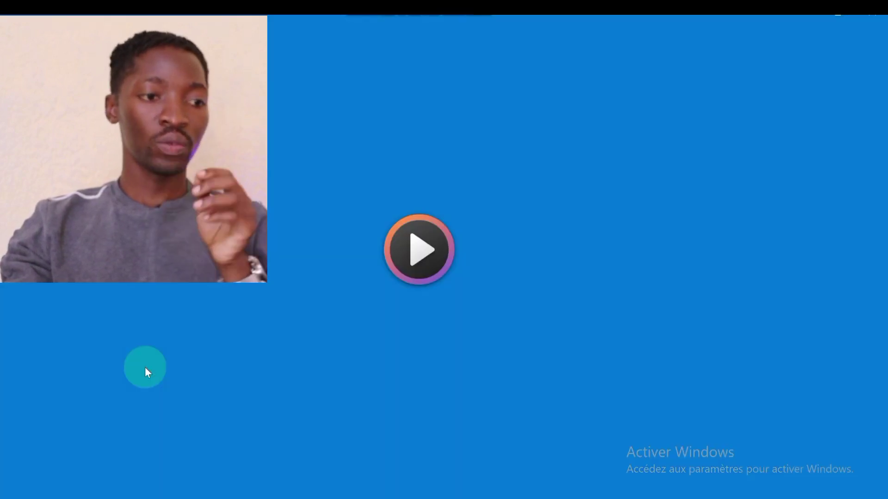